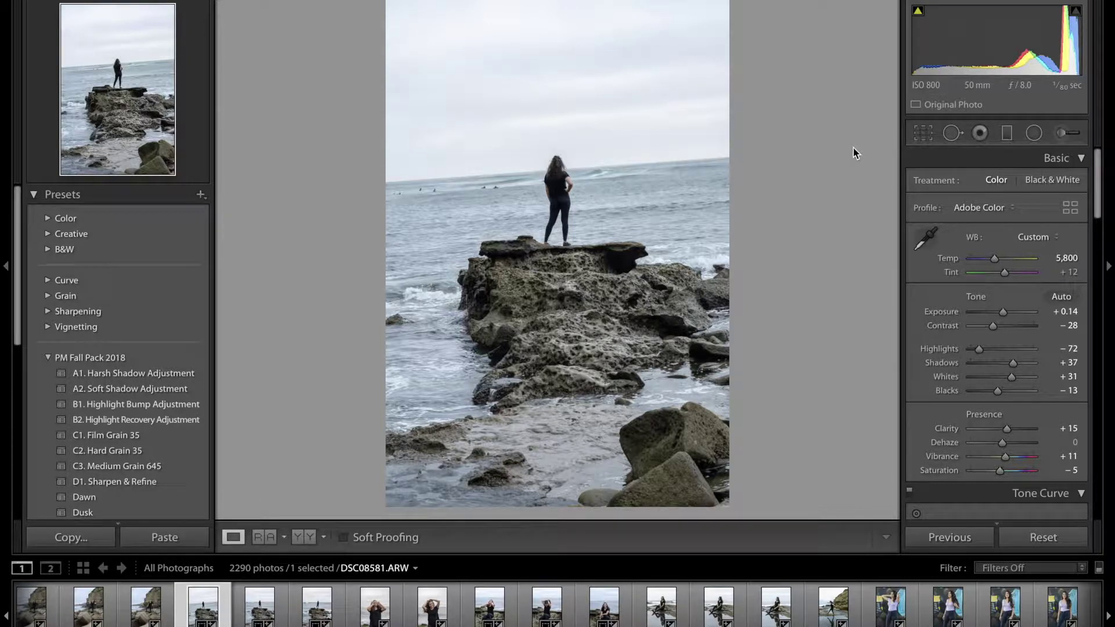
Straighten the beach photo along its horizon to a 0.34 angle and apply the crop.
click(921, 137)
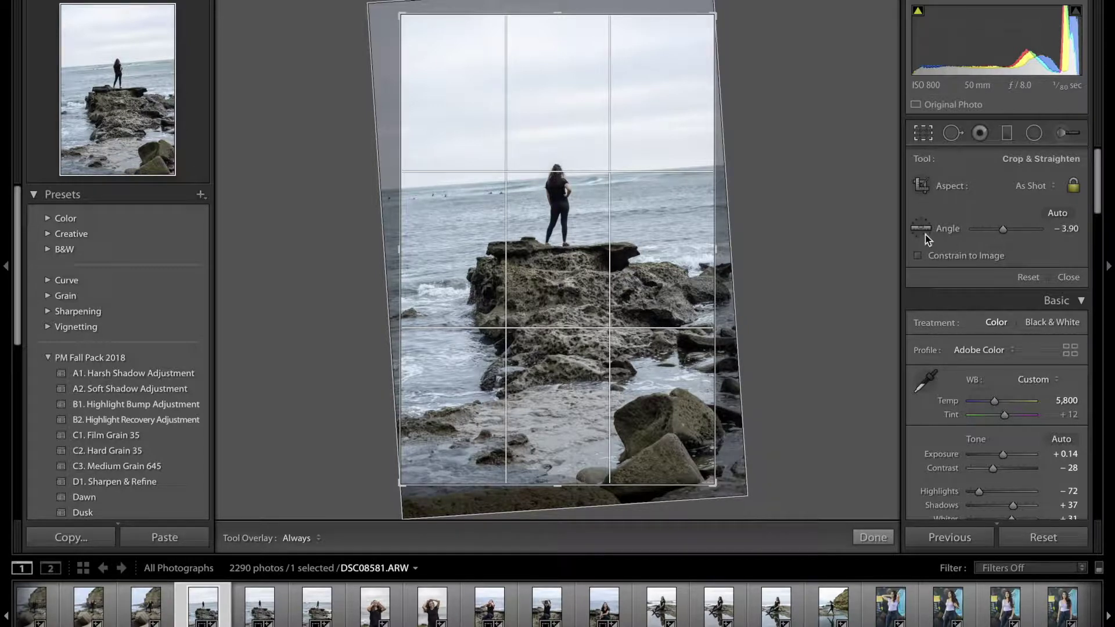
click(921, 230)
mouse_move(363, 194)
mouse_down()
mouse_move(572, 183)
mouse_move(747, 155)
mouse_move(790, 162)
mouse_up()
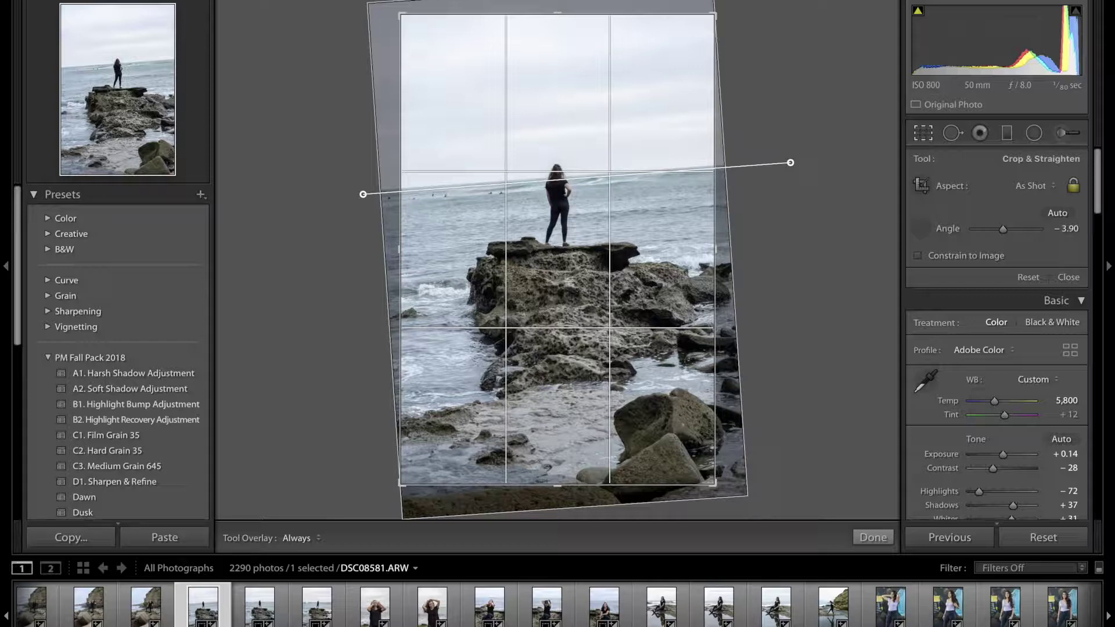
drag(790, 162, 789, 166)
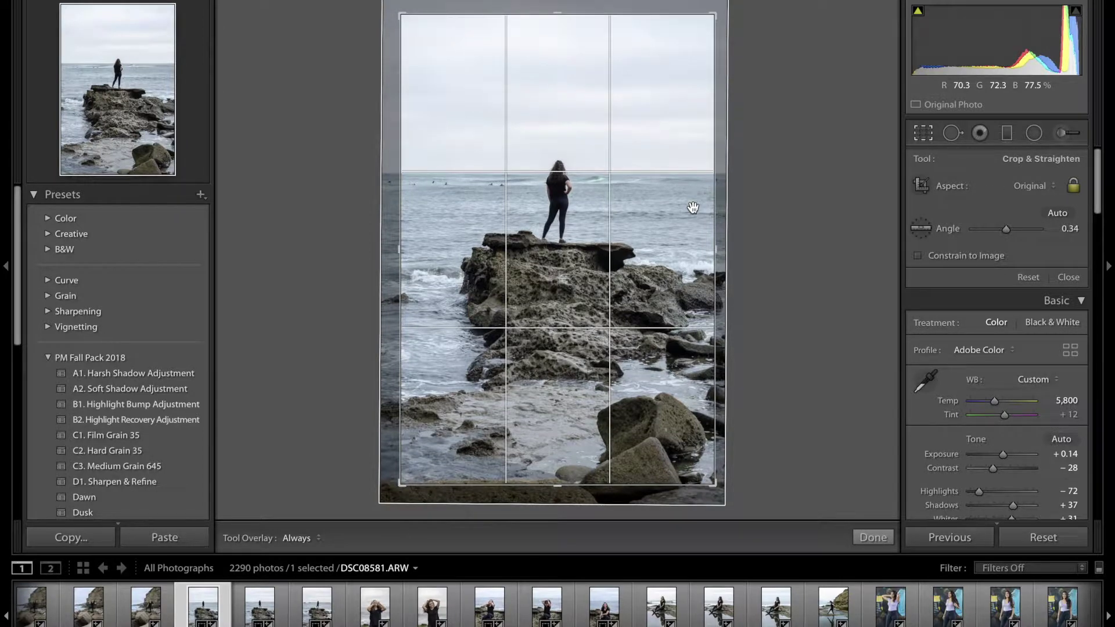
key(Return)
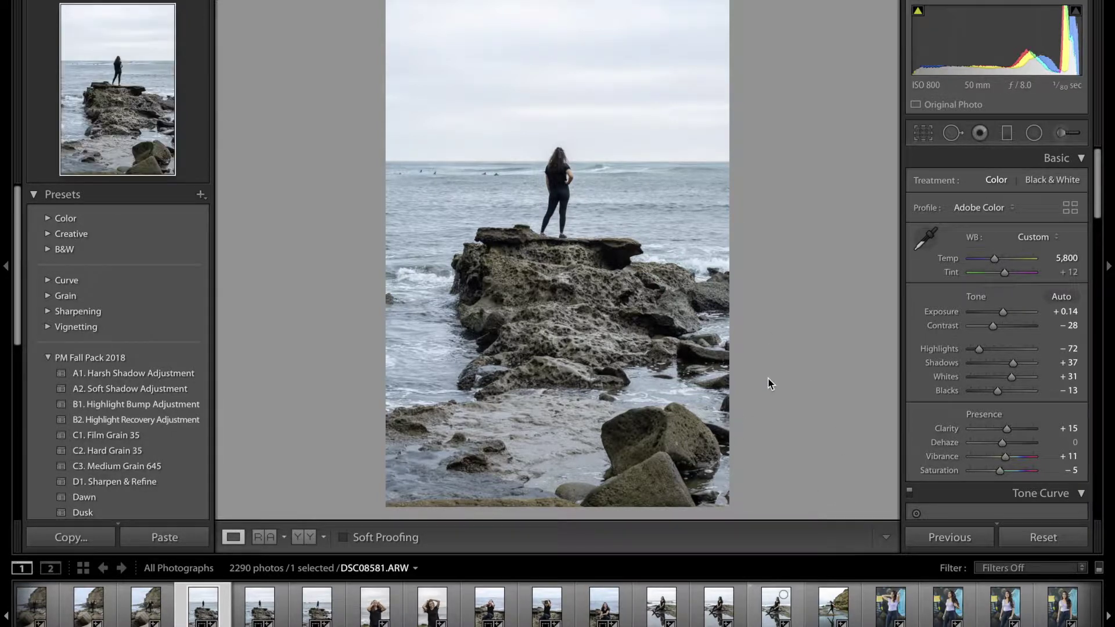
scroll(925, 611, down, 3)
scroll(926, 611, down, 15)
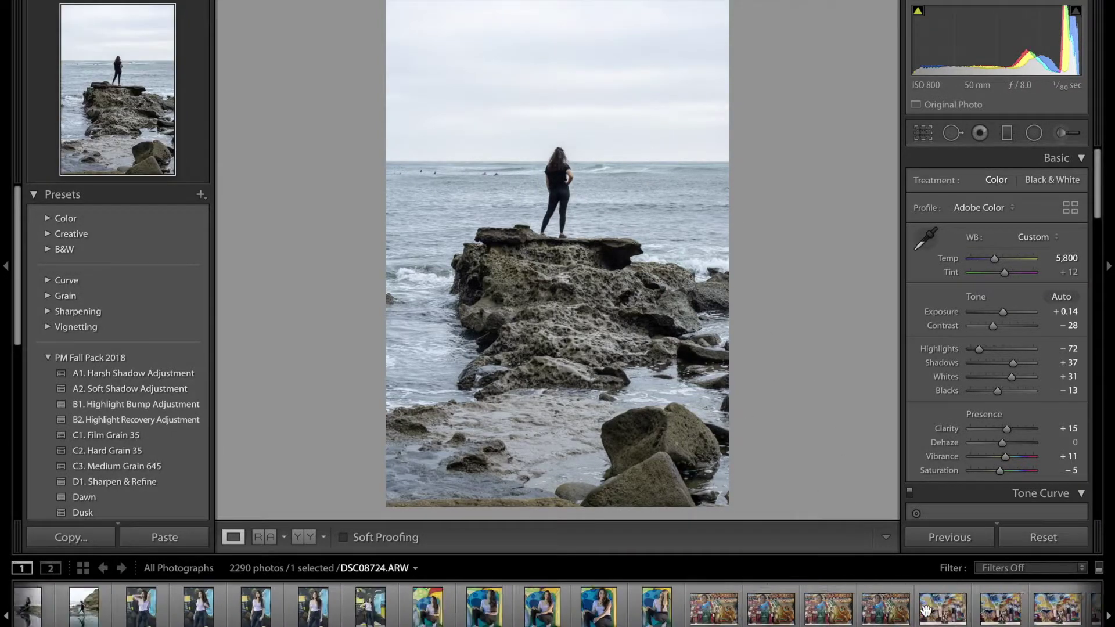
scroll(925, 611, down, 5)
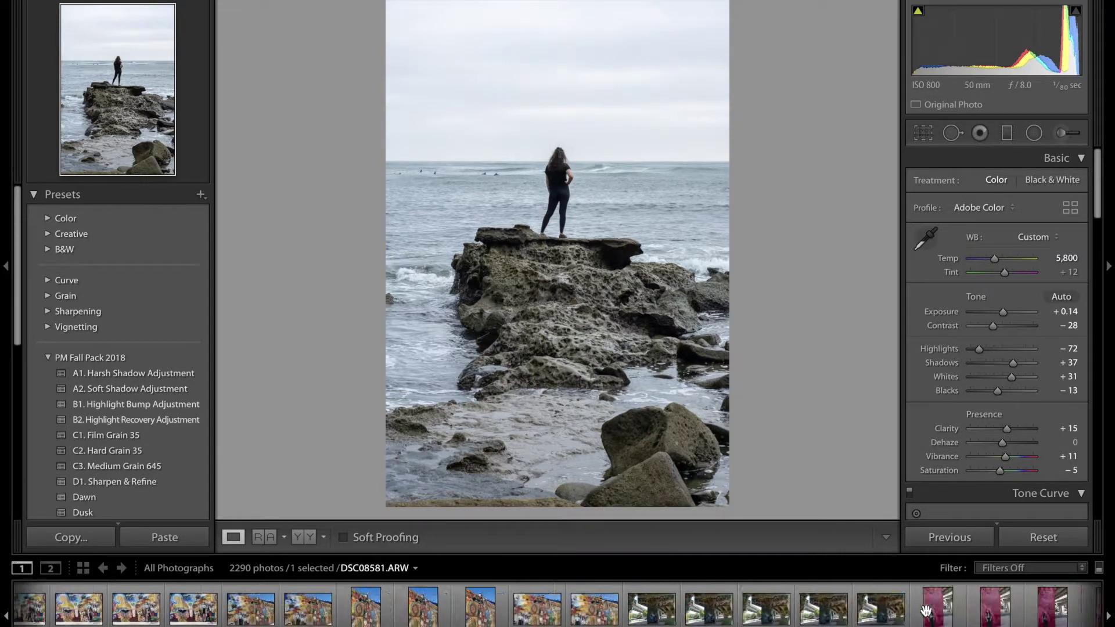
Open mural portrait DSC08919.ARW, nudge its top-left crop corner, and make a virtual copy.
click(947, 614)
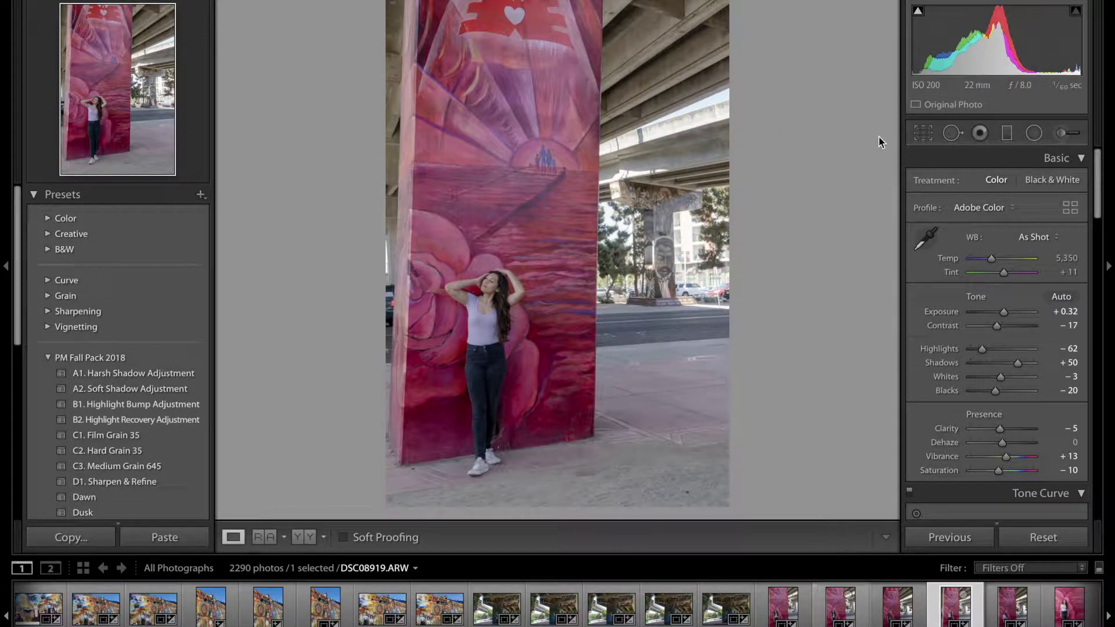
click(920, 136)
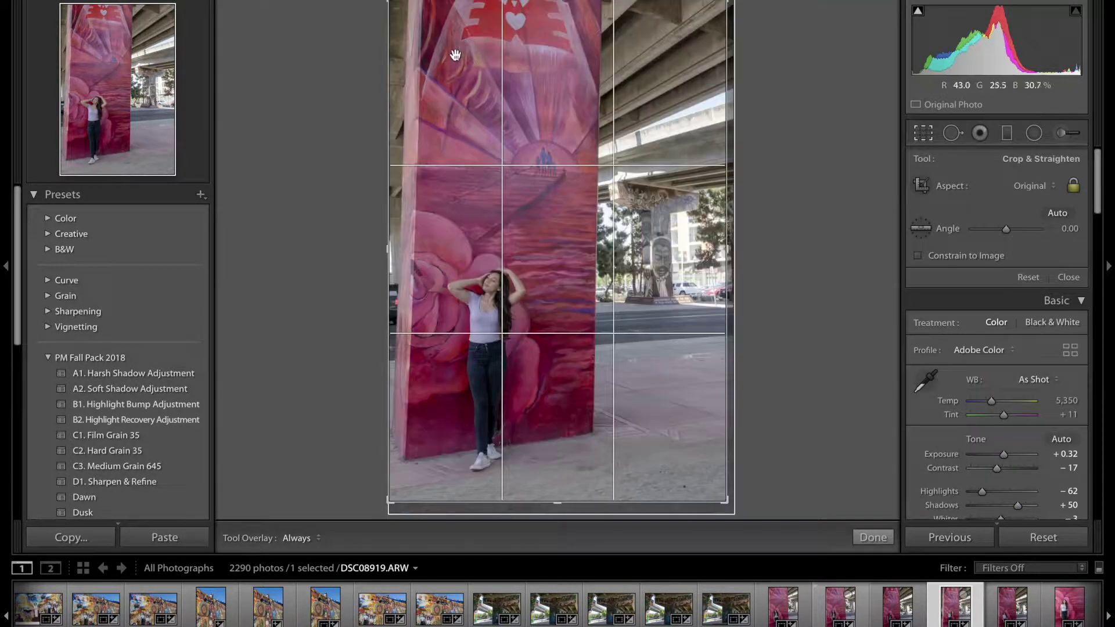
mouse_move(389, 2)
mouse_down()
mouse_move(406, 24)
mouse_move(408, 7)
mouse_move(386, 5)
mouse_up()
key(Return)
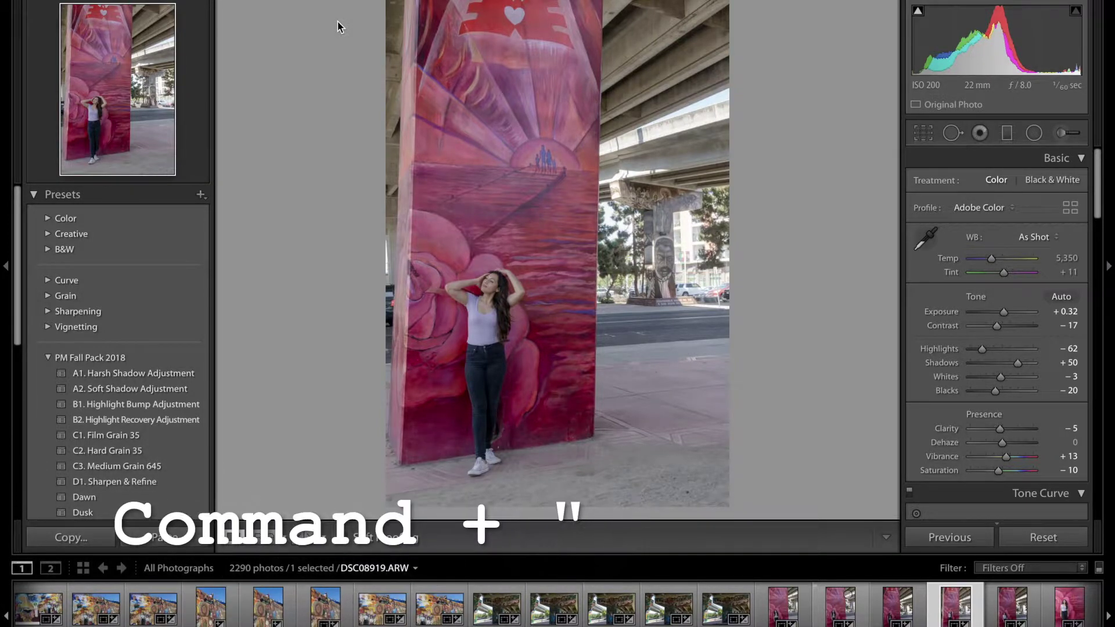
key(super+apostrophe)
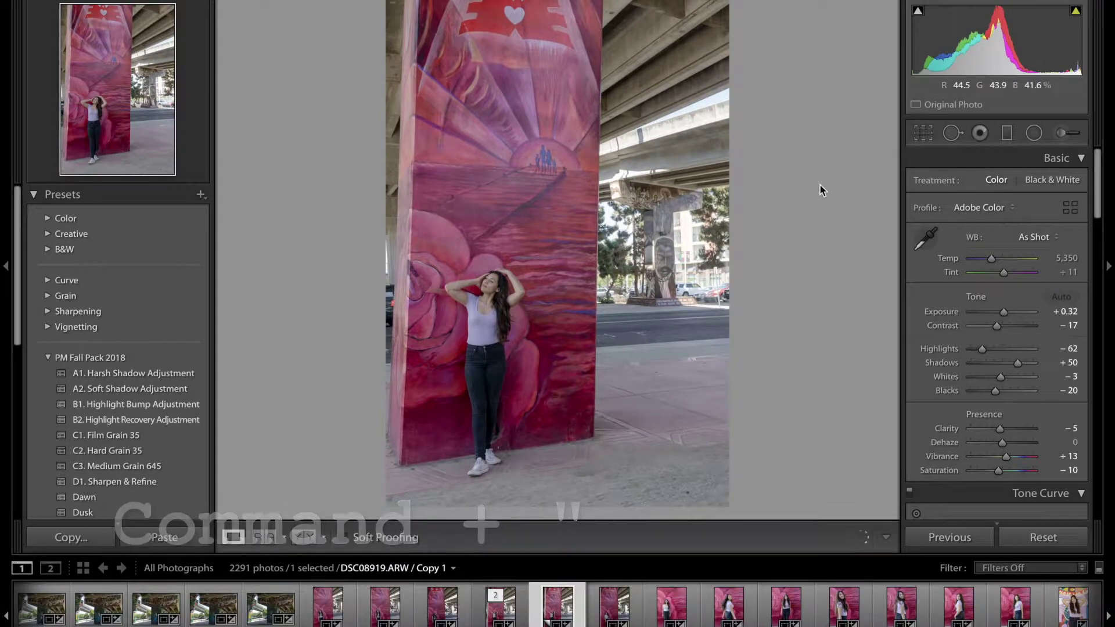
Straighten Copy 1 to −1.68 using the pillar's left edge as the vertical guide.
click(918, 131)
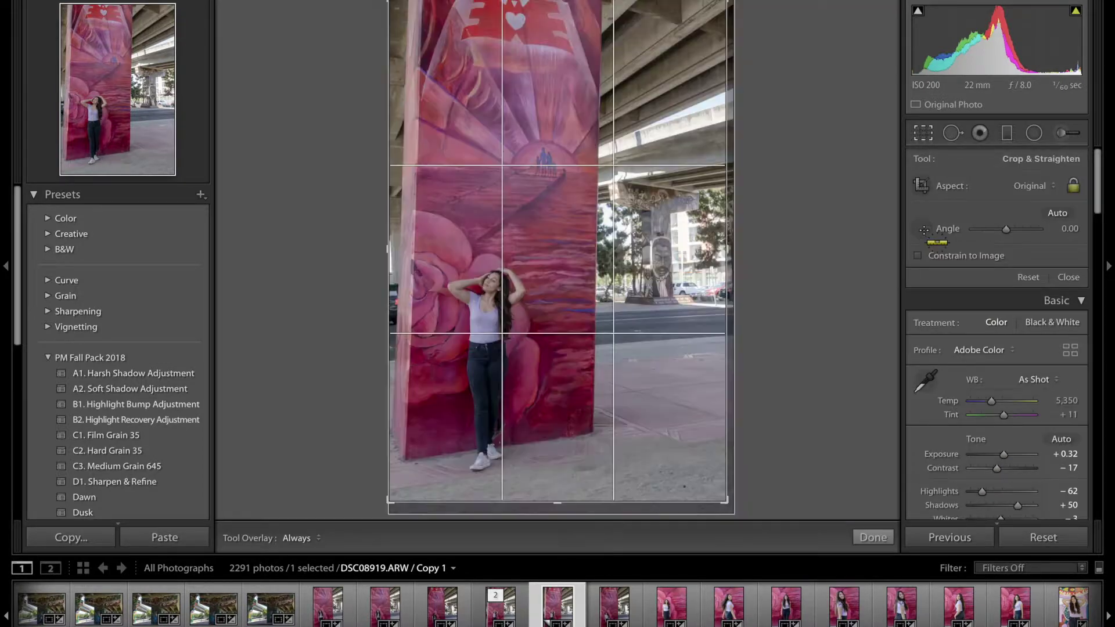
click(922, 228)
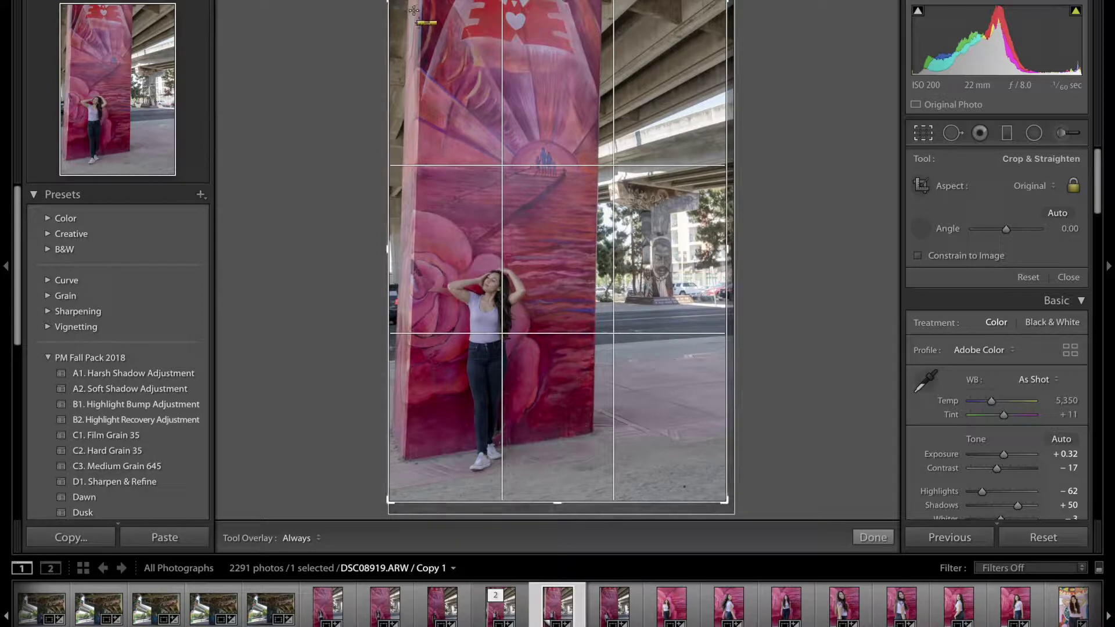
drag(416, 4, 405, 350)
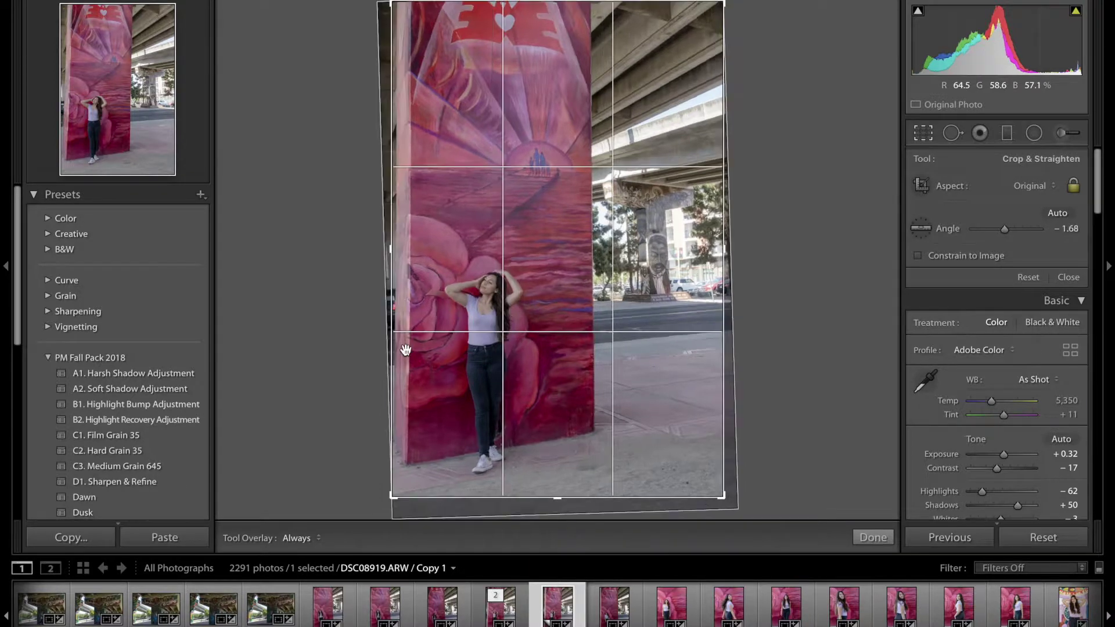
double_click(413, 228)
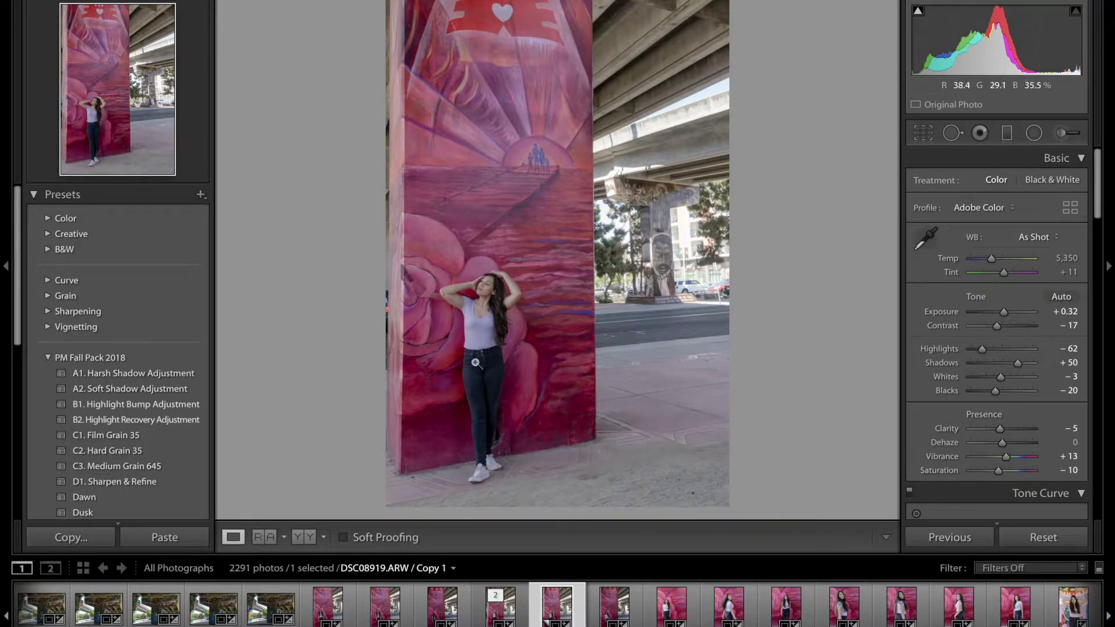
Tighten Copy 1's crop from the top-left and bottom-right corners.
click(923, 133)
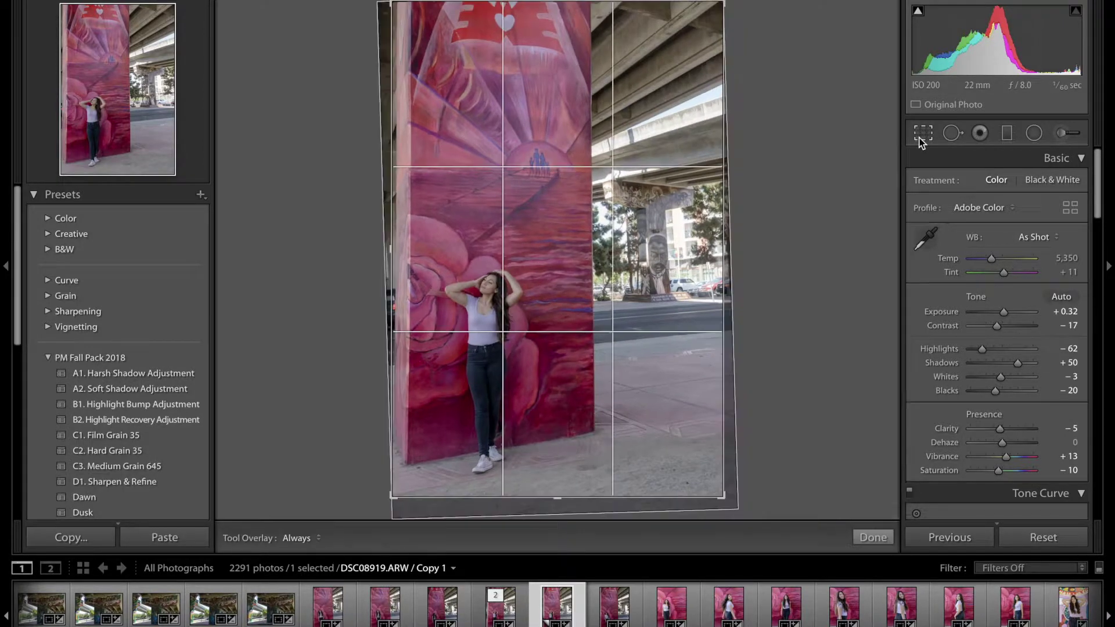
drag(393, 6, 398, 7)
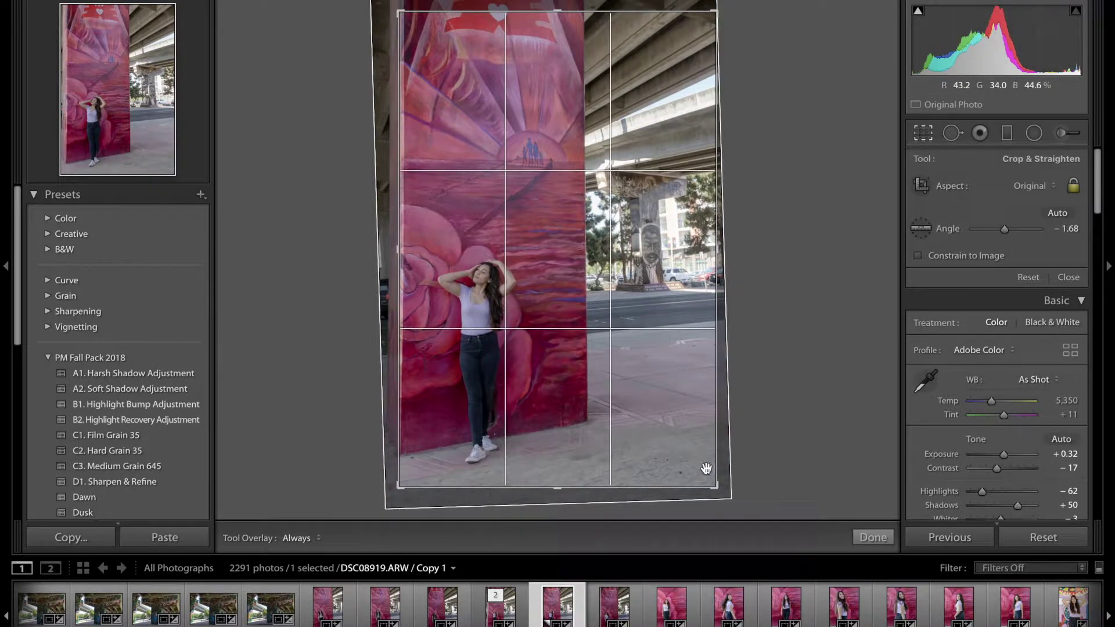
drag(714, 478, 684, 461)
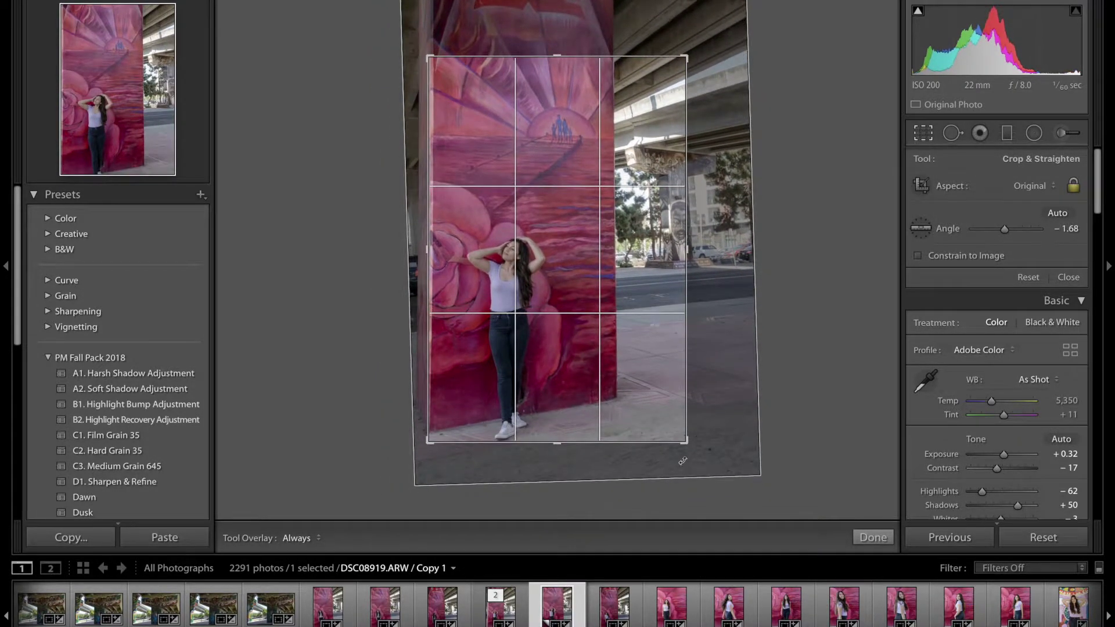
key(Return)
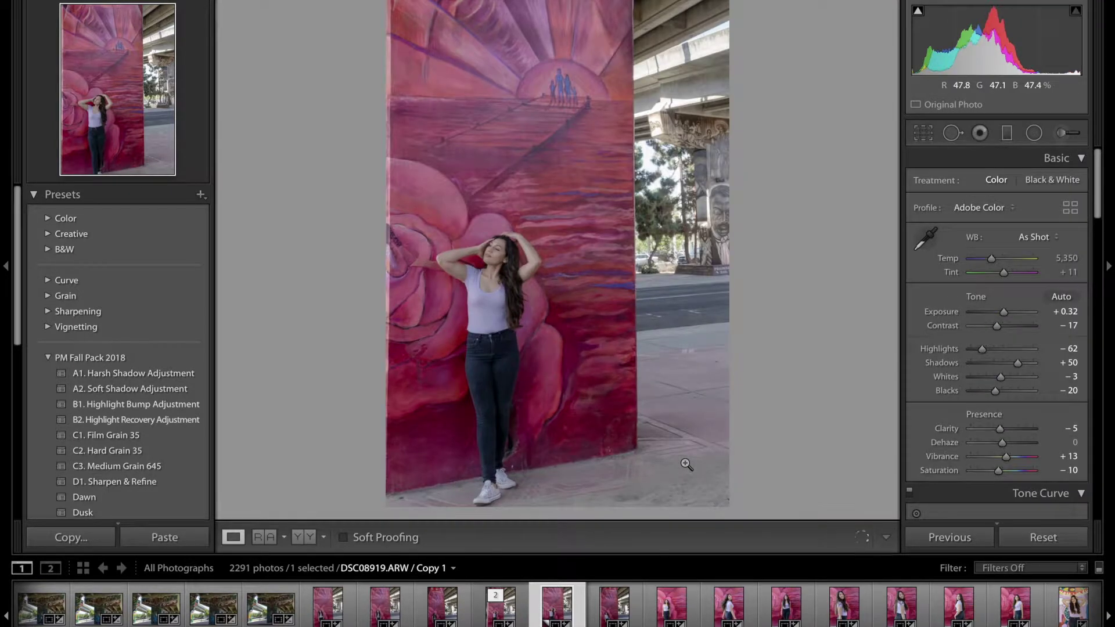
Set Copy 1's straighten angle to −2.45, apply it, and select the original photo.
click(922, 133)
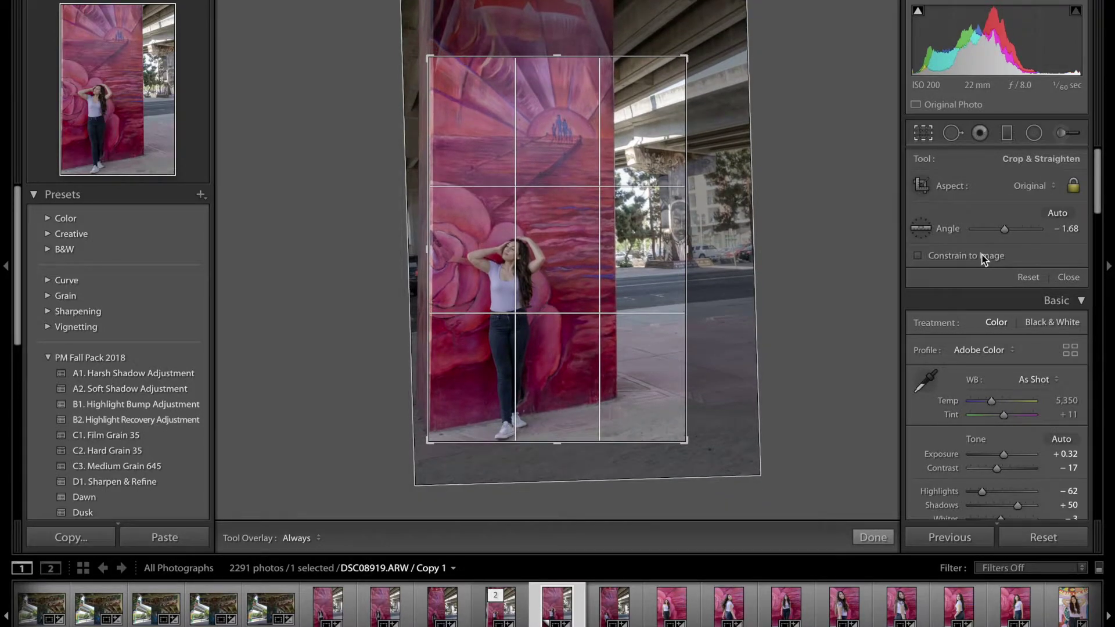
drag(1003, 228, 1004, 228)
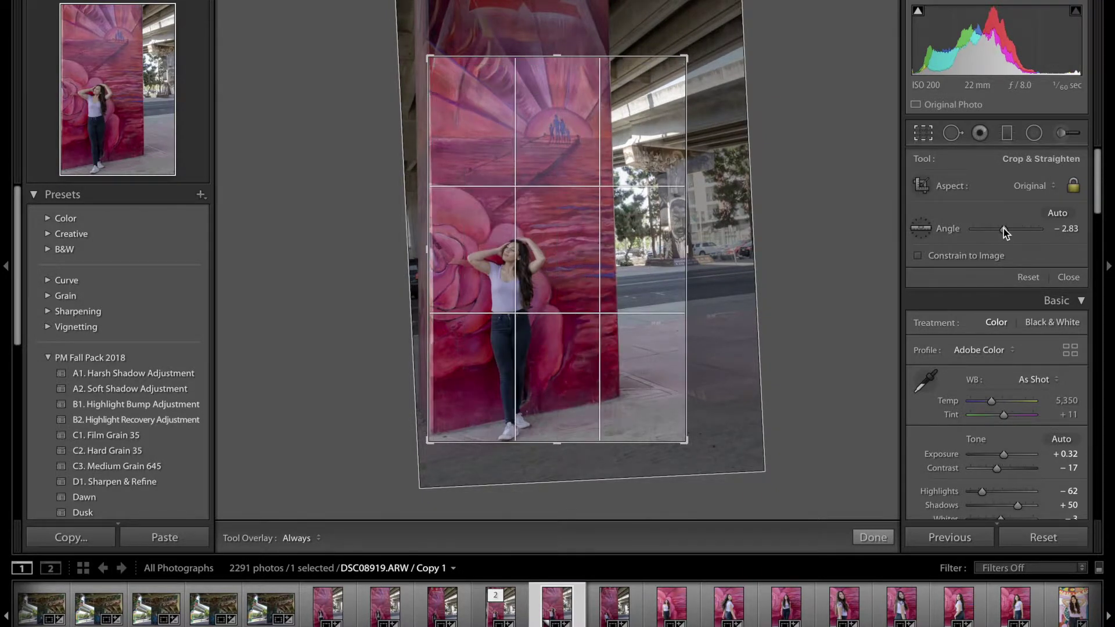
click(1065, 229)
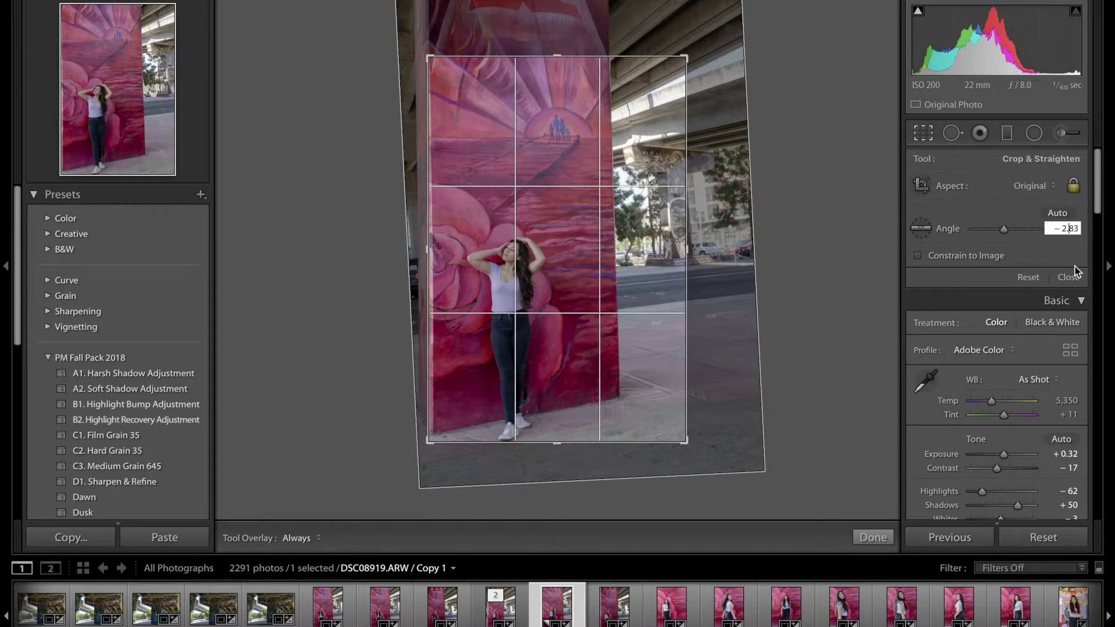
key(Delete)
key(Delete)
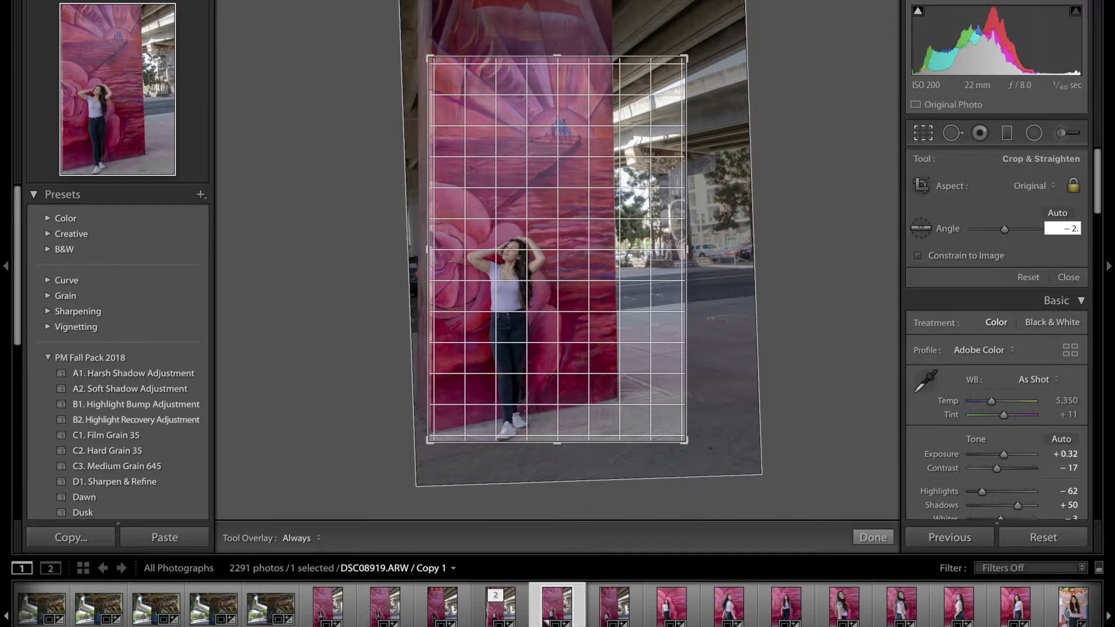
text(45)
key(Return)
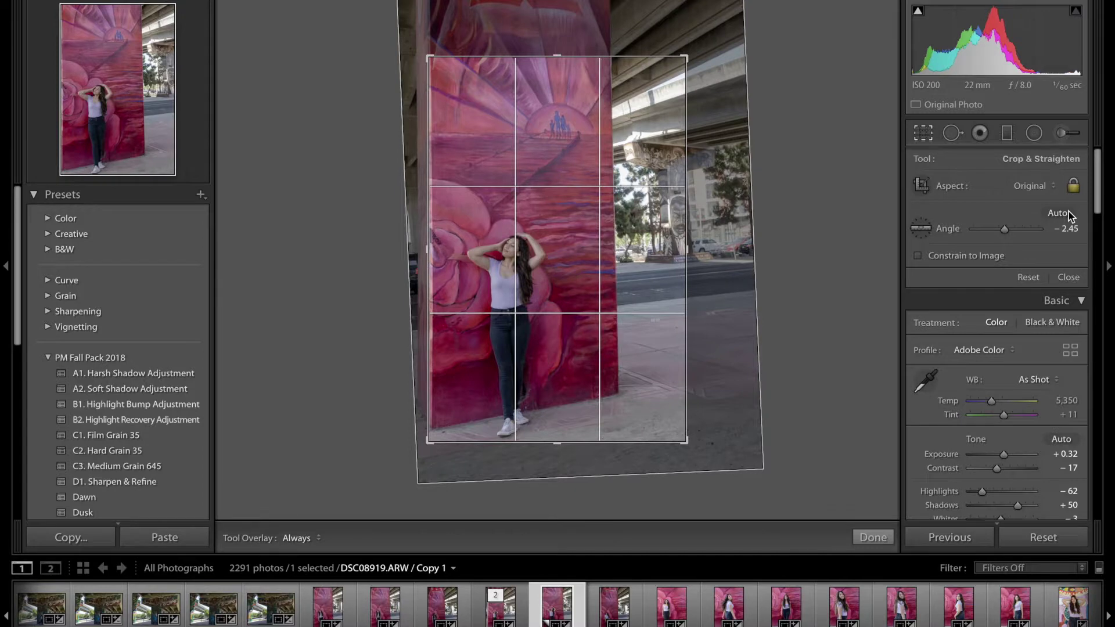
key(Return)
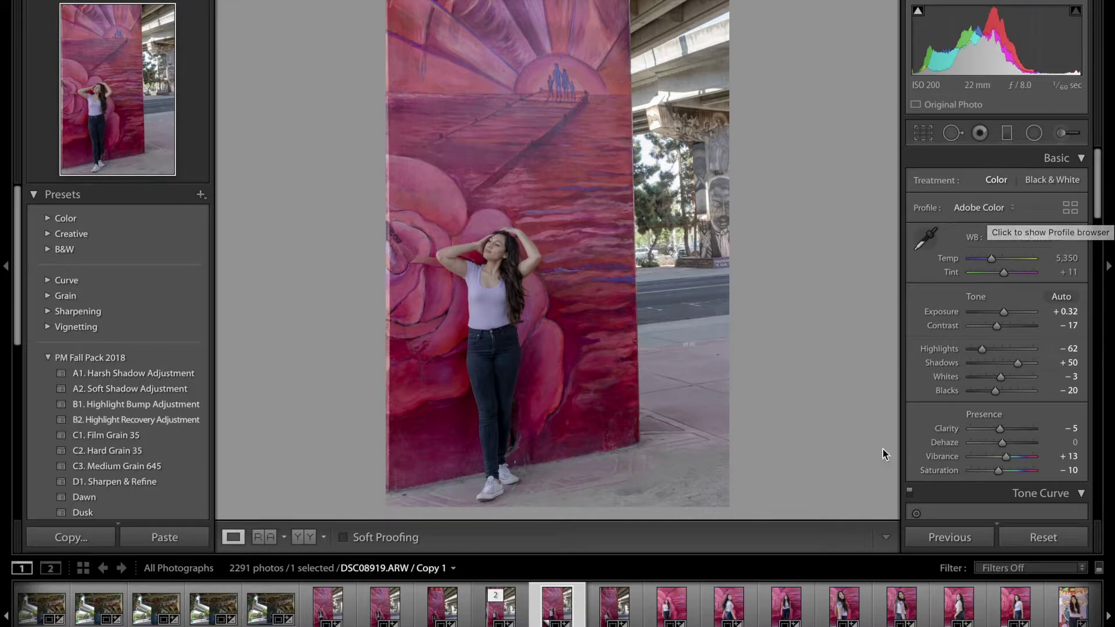
click(485, 609)
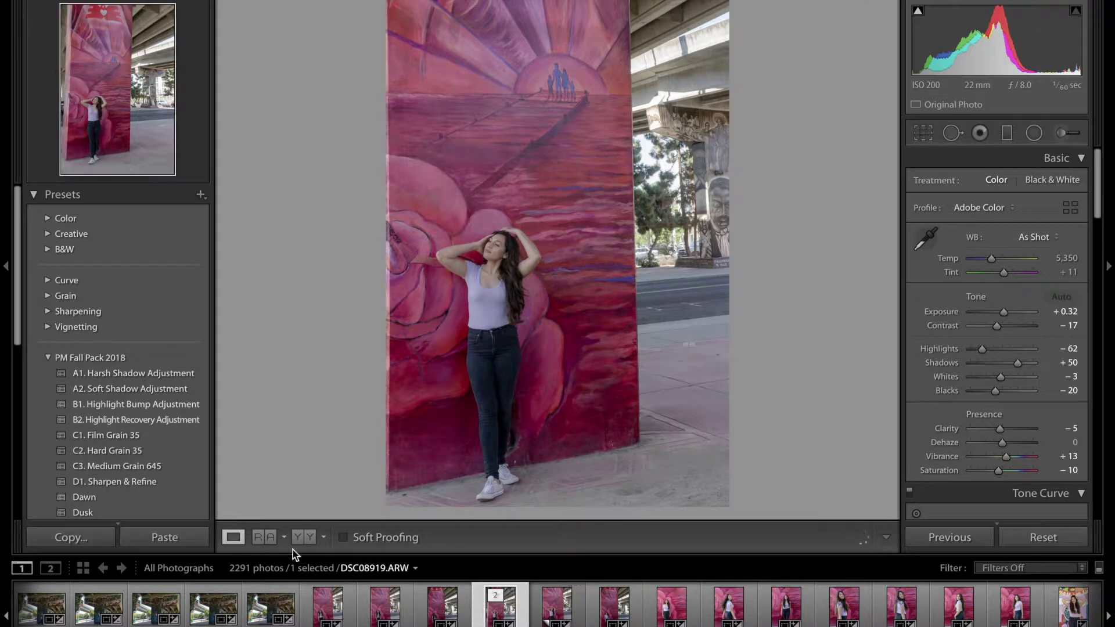
Show the original DSC08919.ARW beside the straightened Copy 1 in Reference View.
click(265, 537)
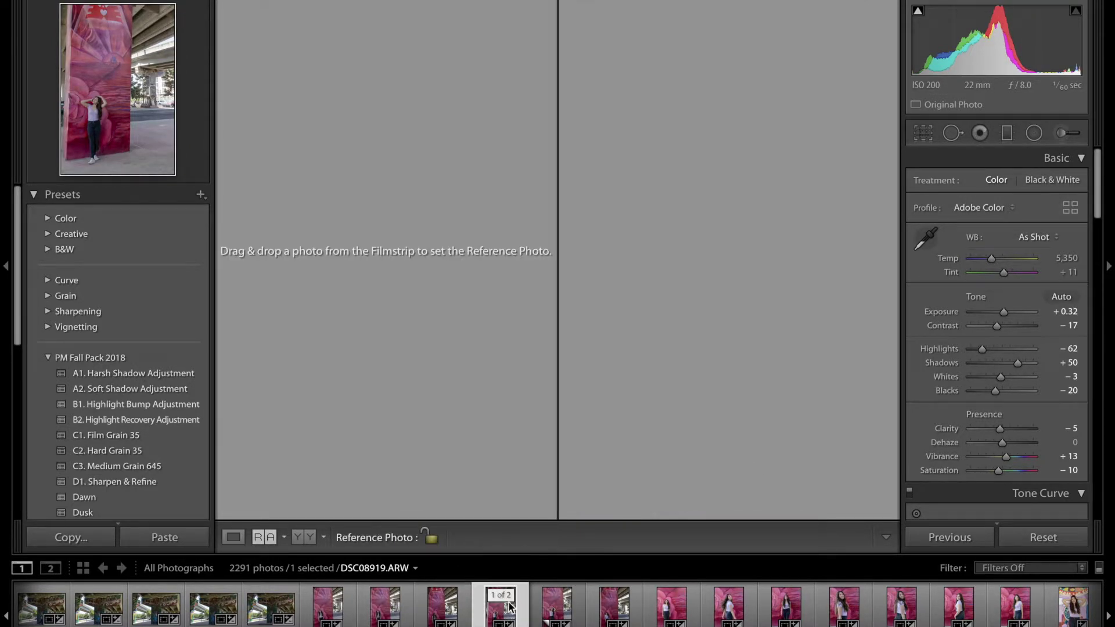
drag(502, 607, 437, 446)
key(ctrl+apostrophe)
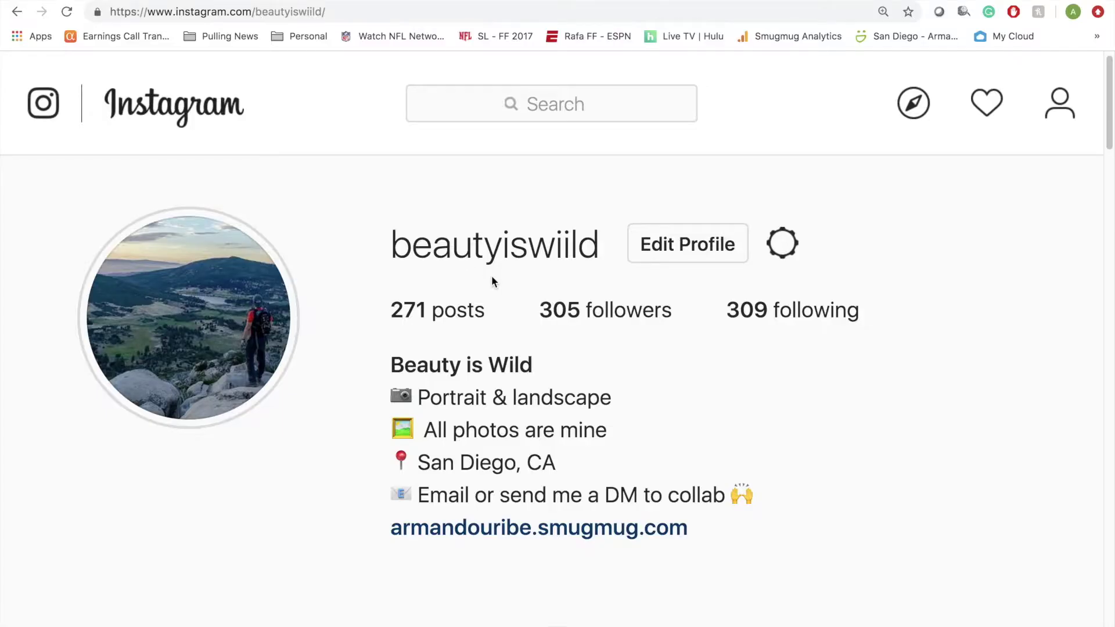
scroll(491, 275, down, 3)
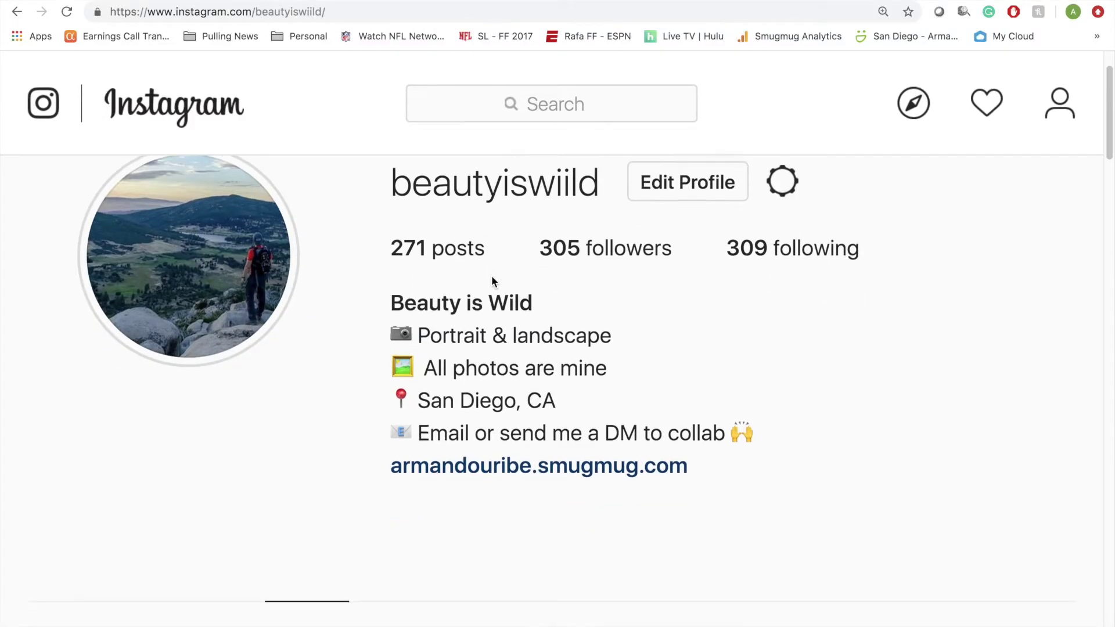
scroll(491, 277, down, 5)
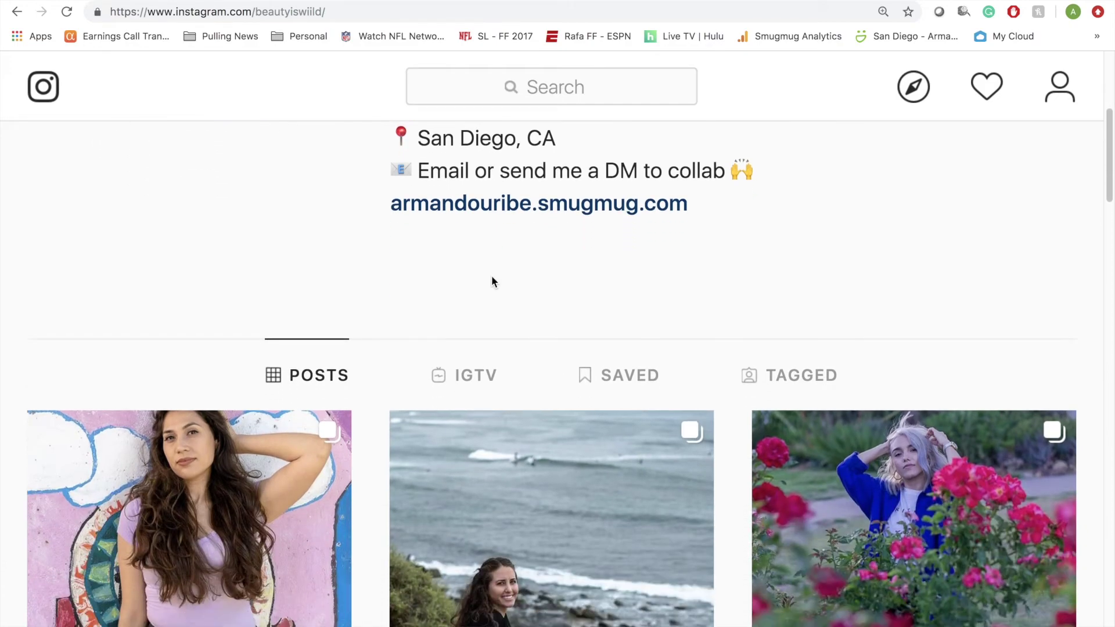
scroll(491, 277, down, 7)
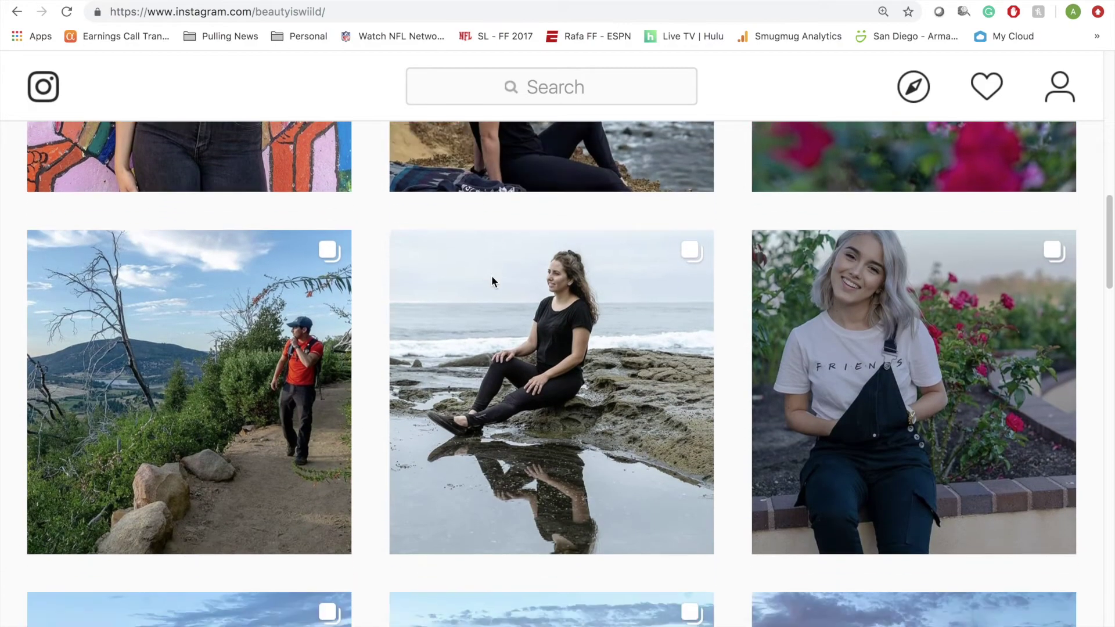
scroll(493, 282, down, 9)
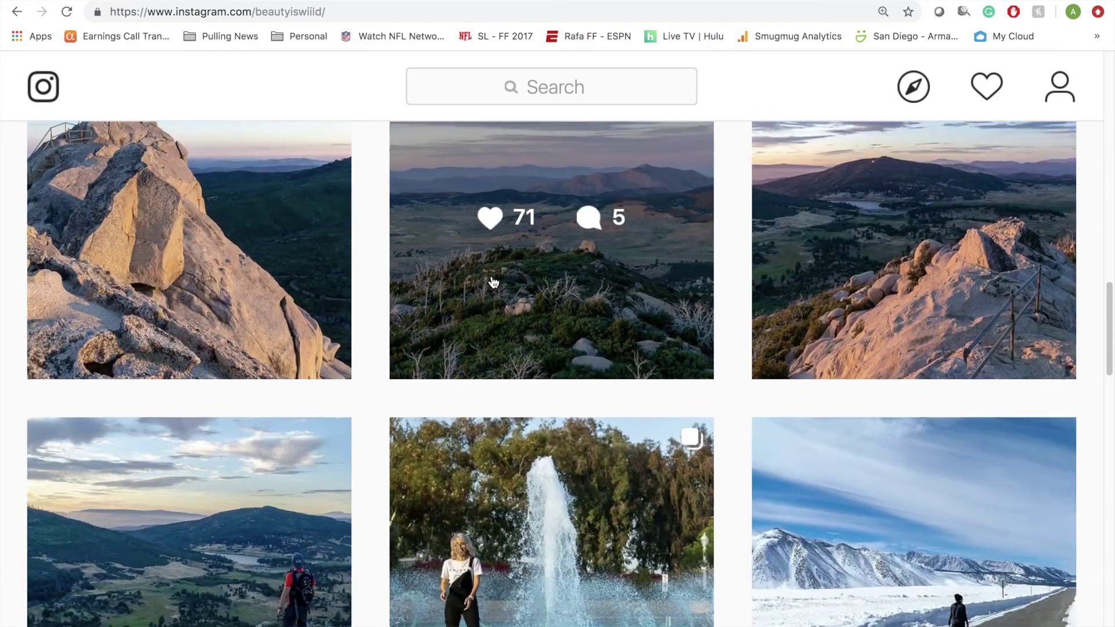
scroll(494, 282, down, 3)
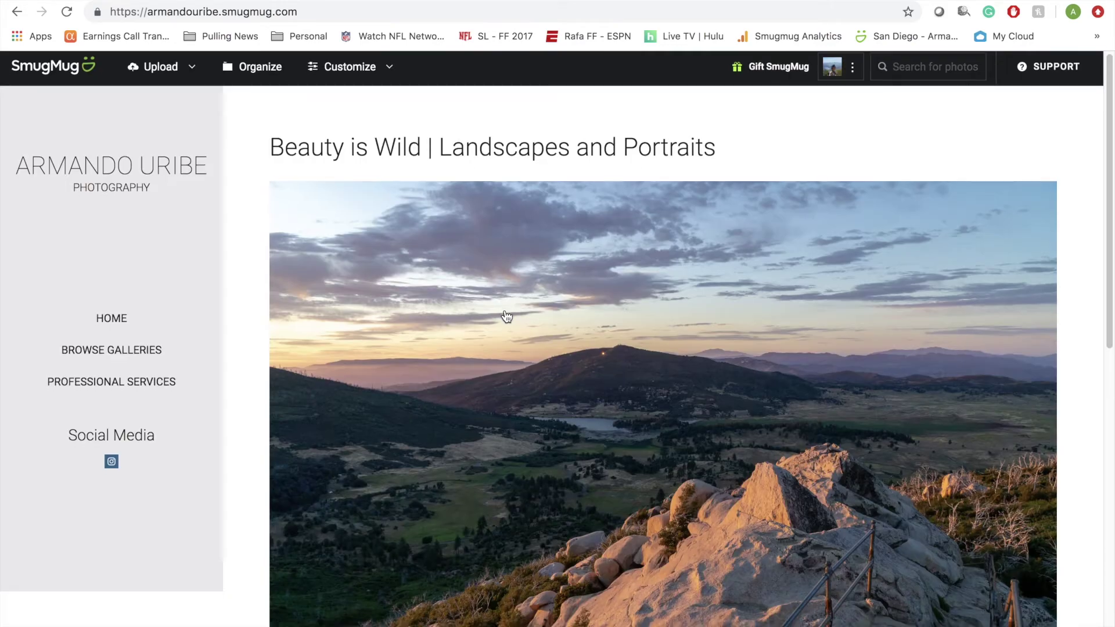
Scroll down the SmugMug galleries list past Portraits, San Diego, Mammoth and Utah.
scroll(506, 317, down, 10)
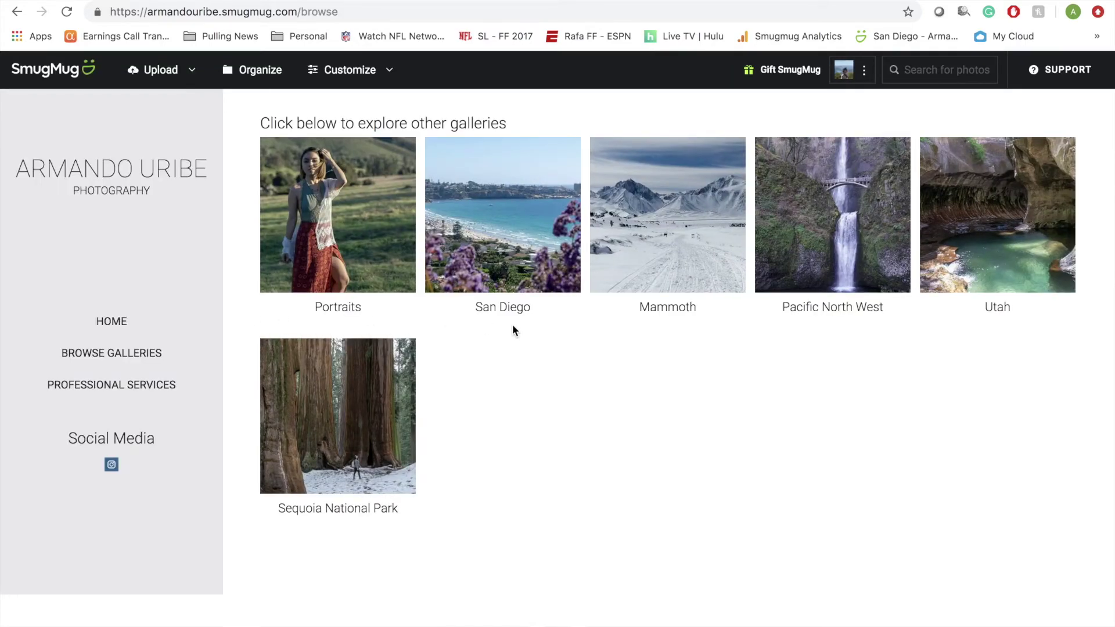
scroll(512, 326, down, 4)
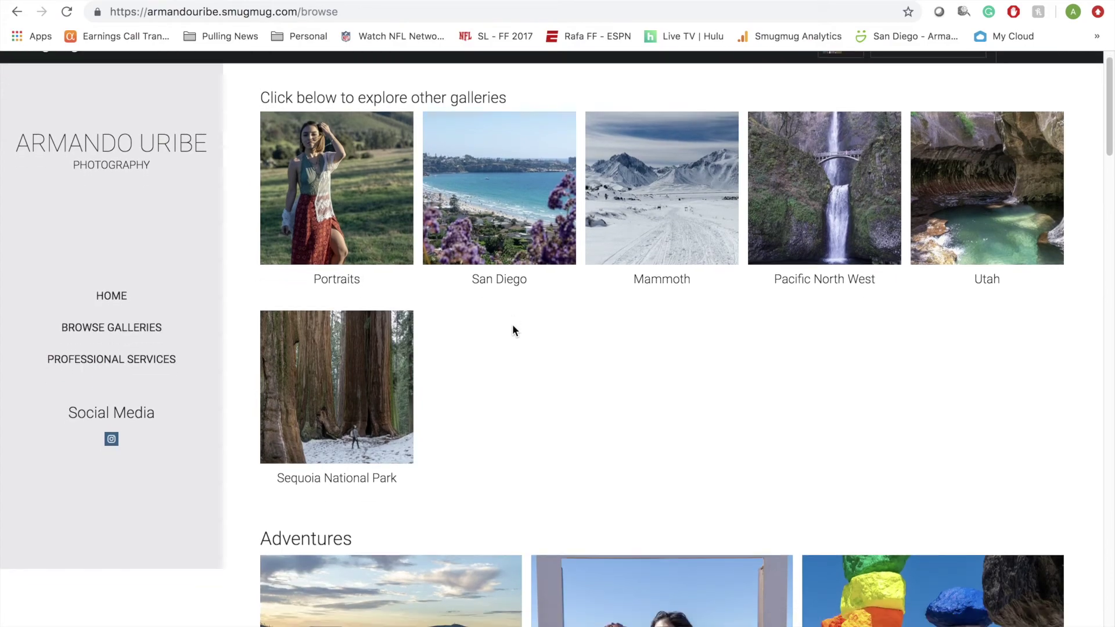
scroll(513, 326, down, 10)
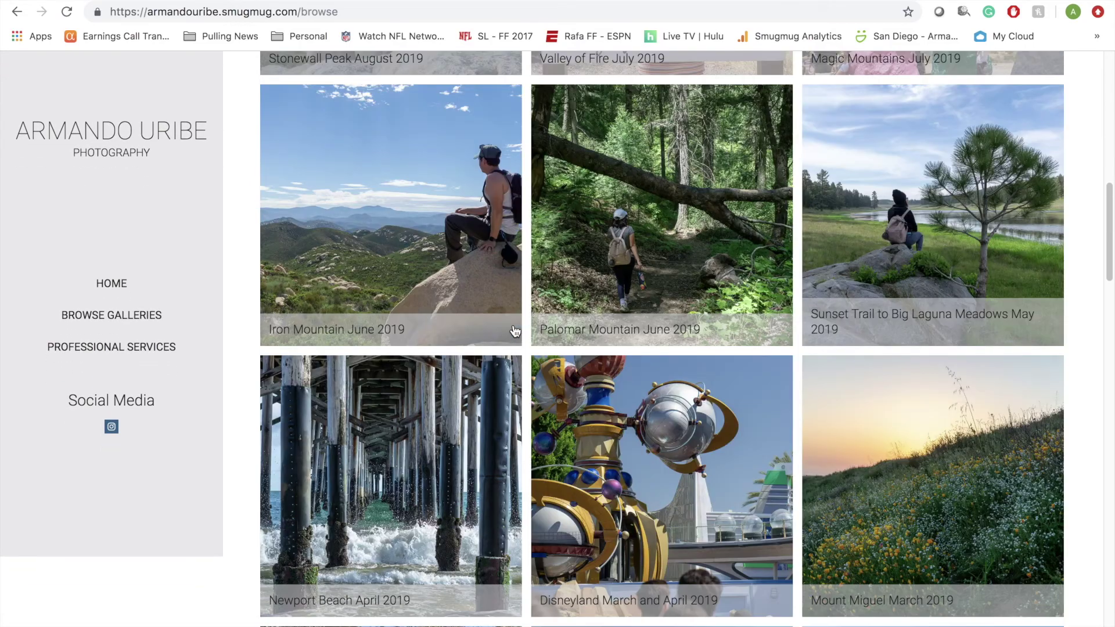
scroll(514, 331, down, 10)
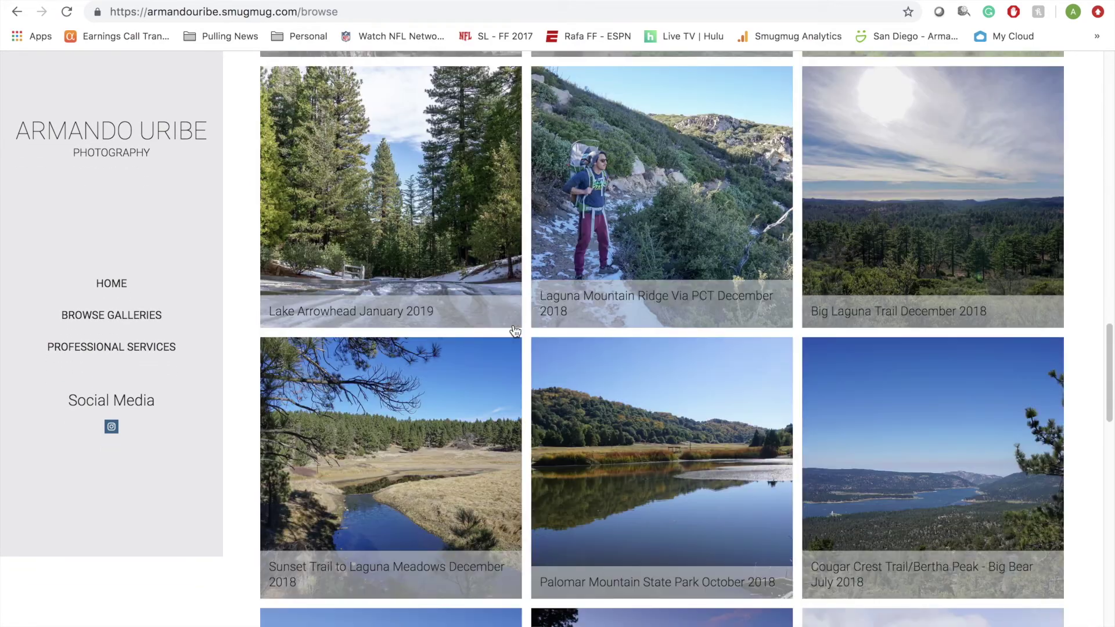
scroll(513, 325, down, 4)
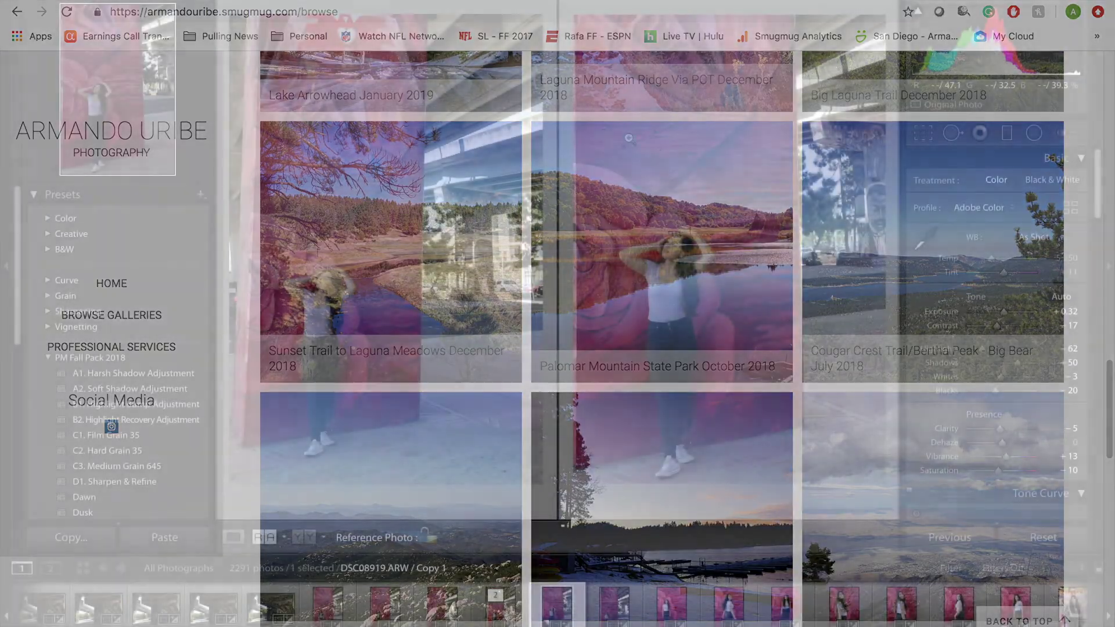